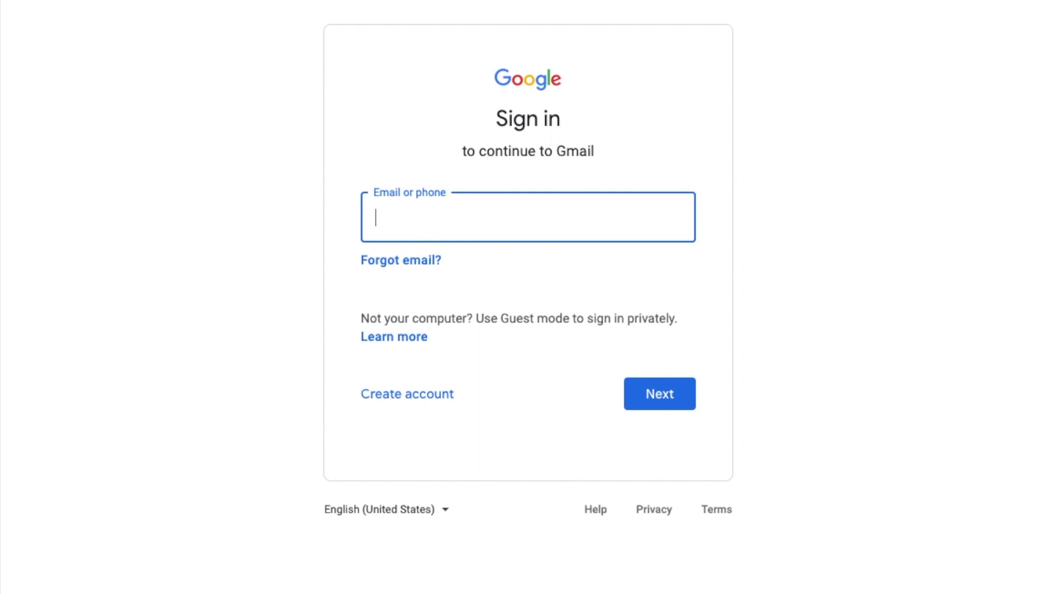
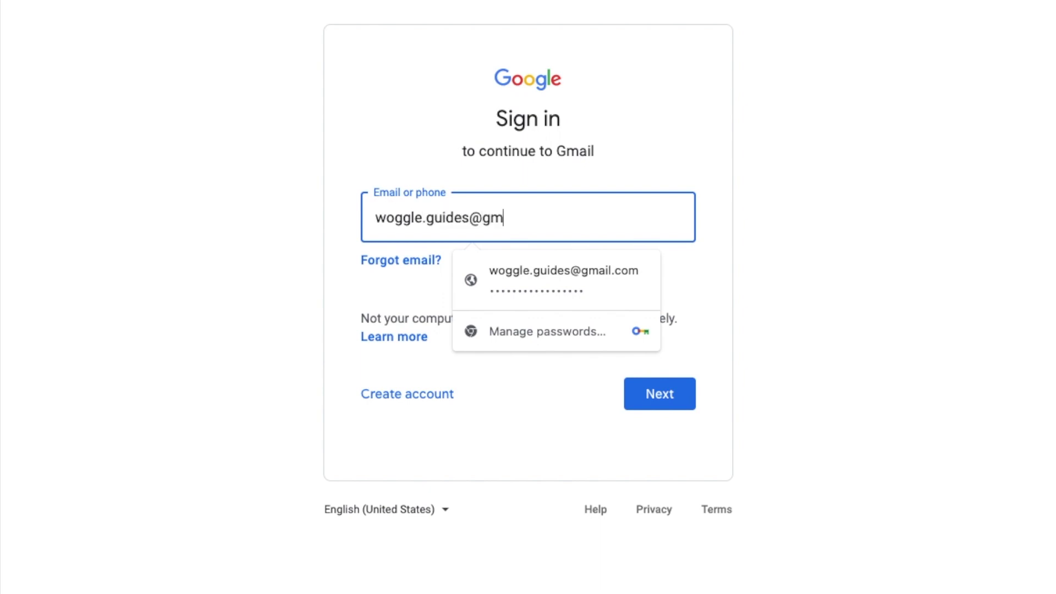
Dismiss the saved-account suggestions after entering the email address.
{"action": "key", "text": "Tab"}
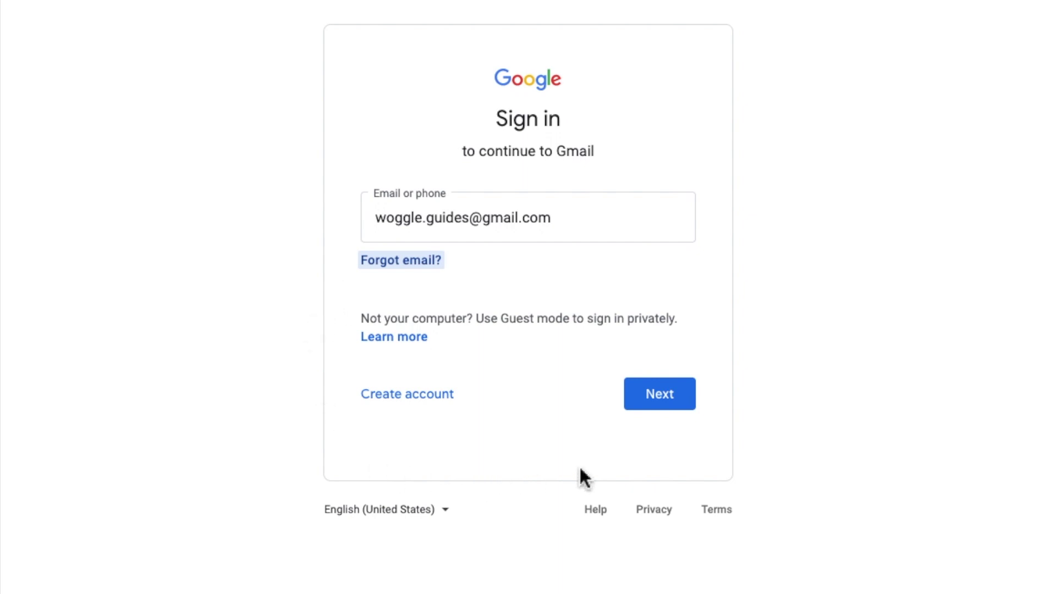
Submit the email address with Next and enter the account password on the password page.
{"action": "left_click", "coordinate": [683, 413]}
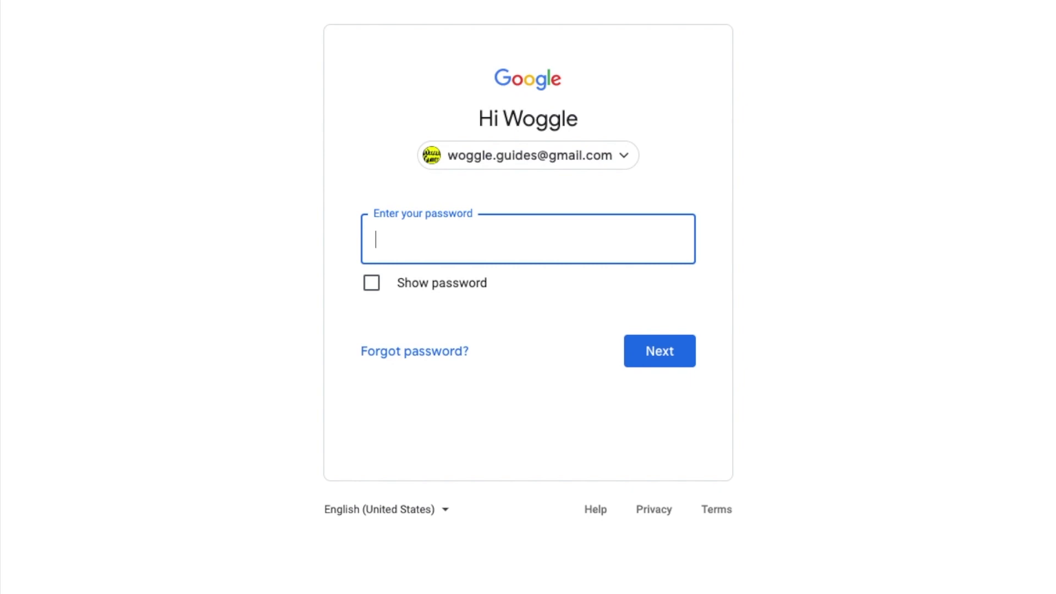
{"action": "key", "text": "Tab"}
{"action": "key", "text": "Tab"}
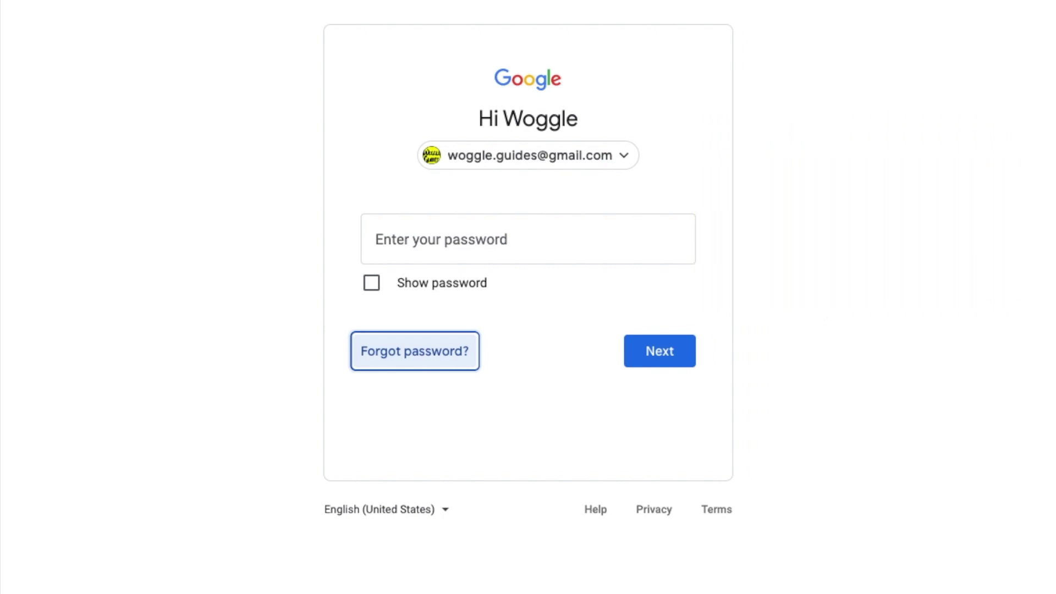
{"action": "key", "text": "shift+Tab"}
{"action": "type", "text": "••••••••••••••••"}
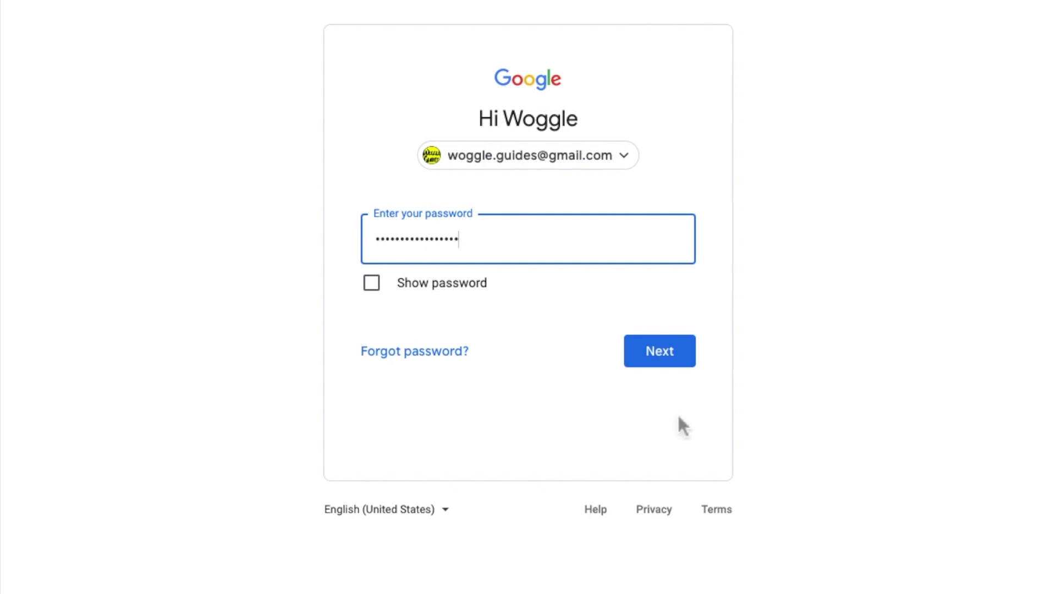
Submit the password with Next so the Gmail inbox loads.
{"action": "left_click", "coordinate": [675, 369]}
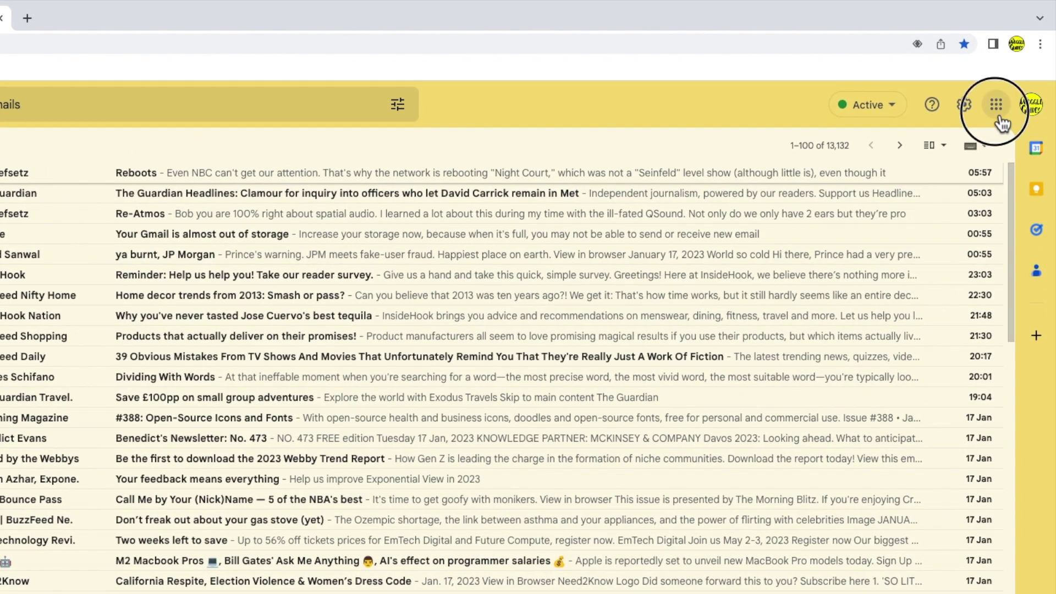
Open the Google apps launcher from the grid icon at the top right.
{"action": "left_click", "coordinate": [996, 105]}
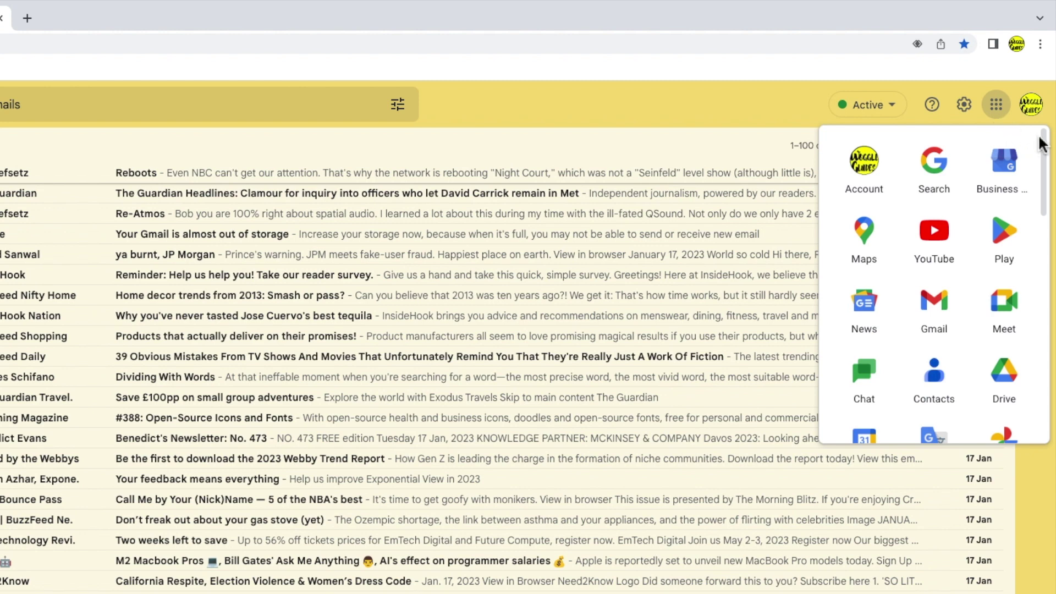